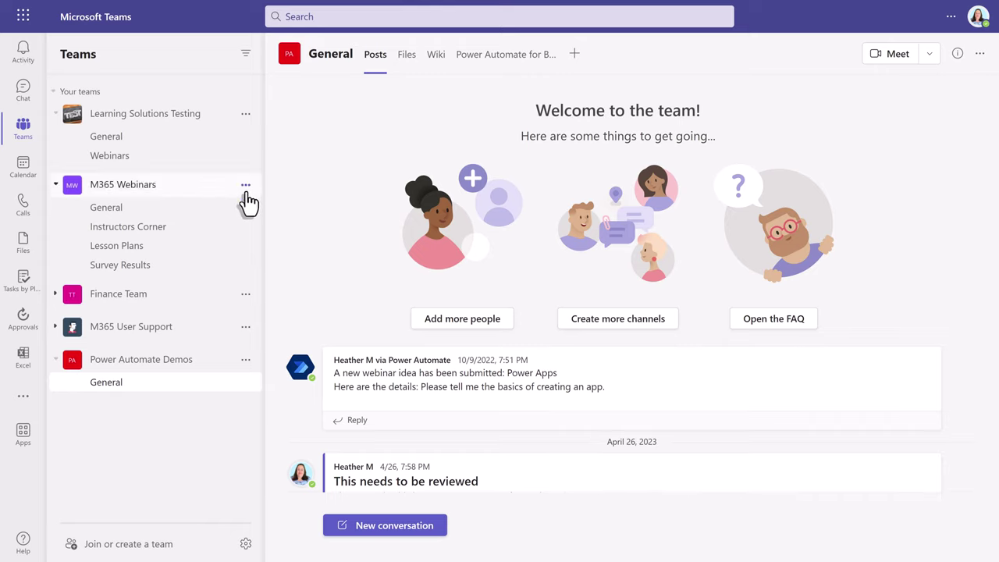
# Open the M365 Webinars team's options menu and capture the Teams window as a region
pyautogui.click(245, 188)
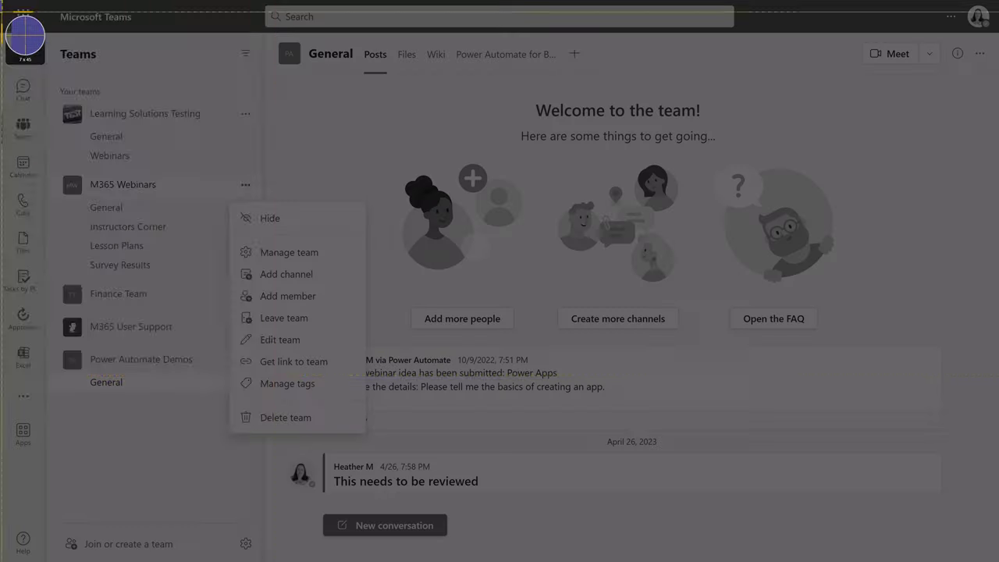
pyautogui.moveTo(0, 0); pyautogui.dragTo(463, 442)
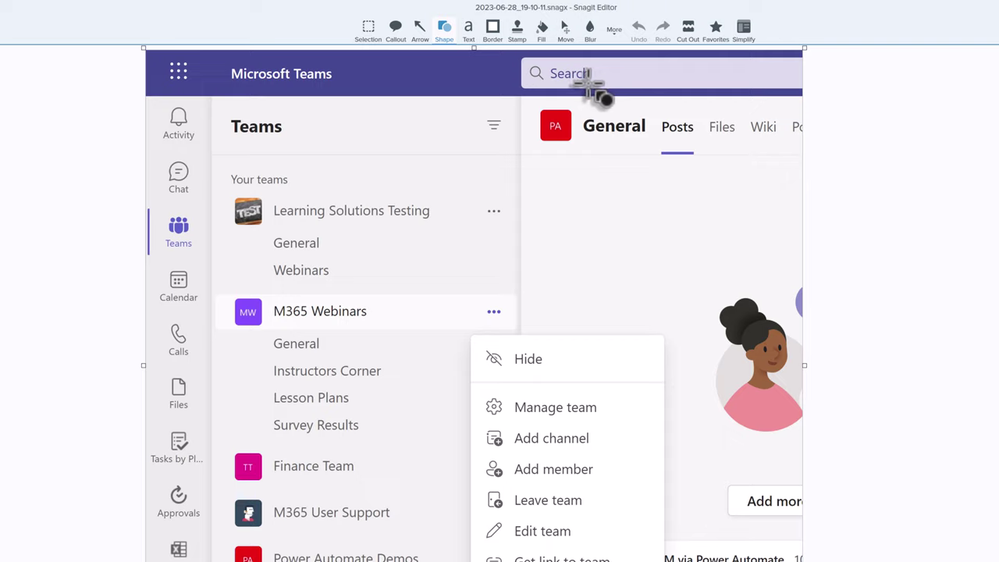
# Select the search bar area and remove it with Auto-Fill background so plain header remains
pyautogui.click(366, 30)
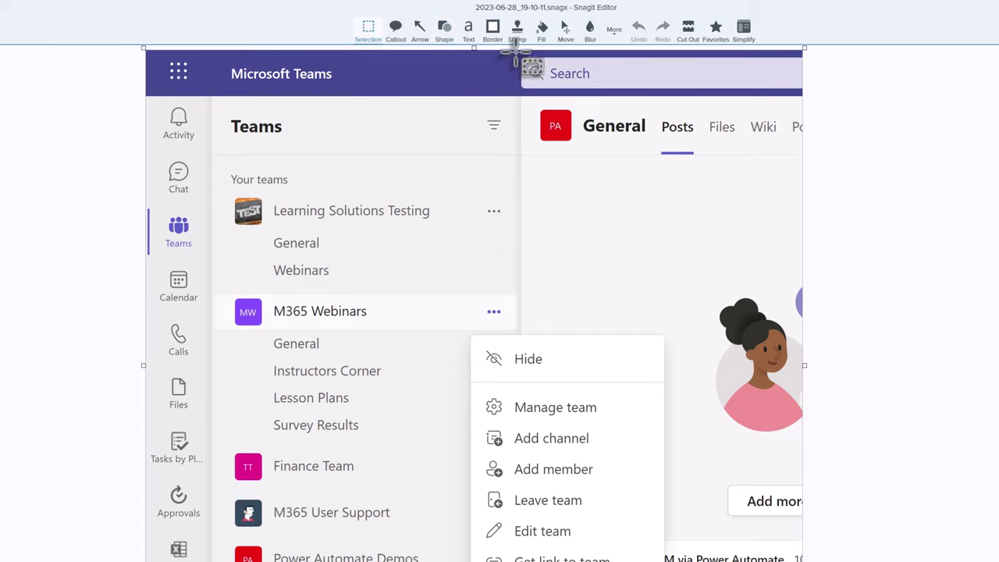
pyautogui.moveTo(515, 56); pyautogui.dragTo(802, 91)
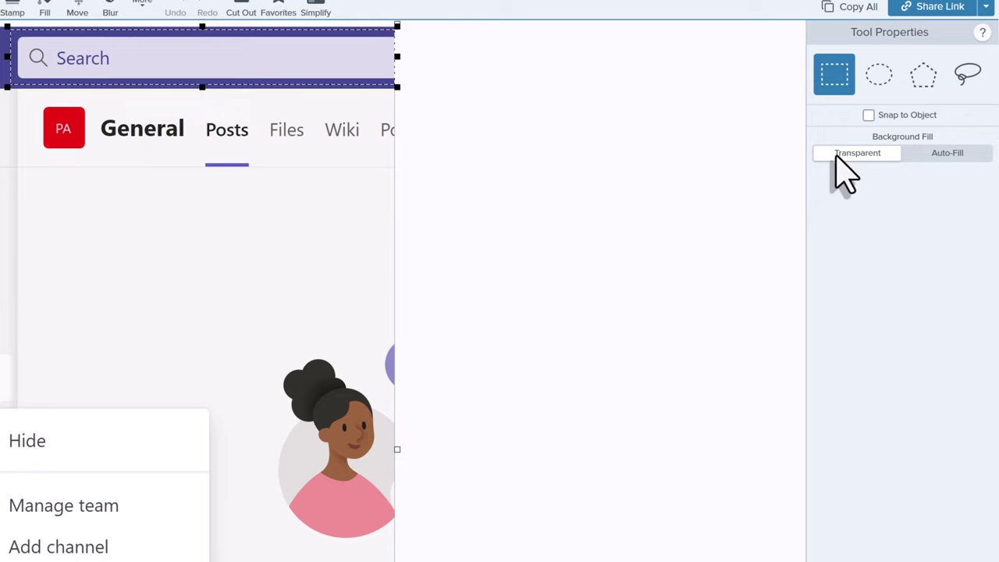
pyautogui.click(930, 154)
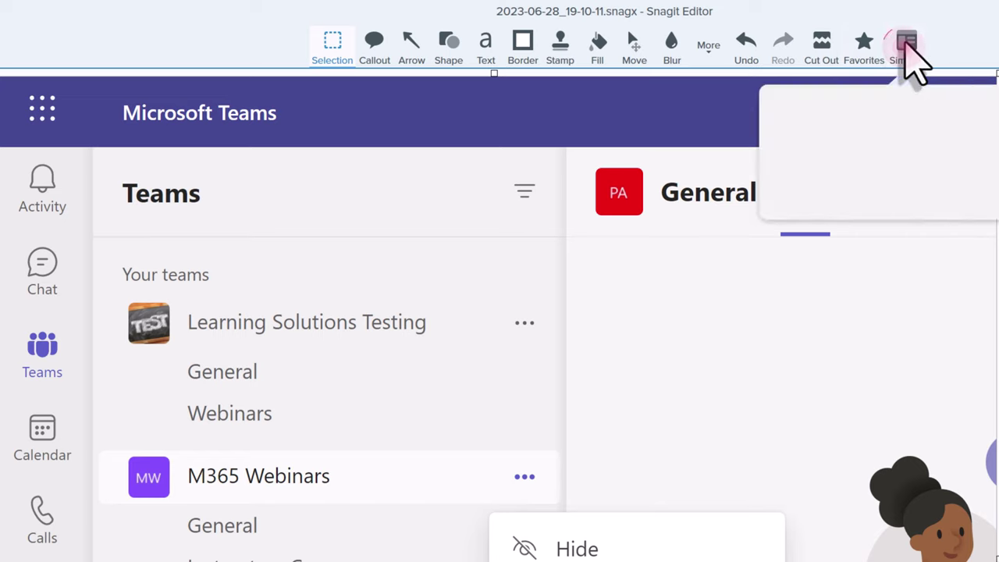
# Set up the Simplify tool with a rounded rectangle style in muted pink
pyautogui.click(906, 43)
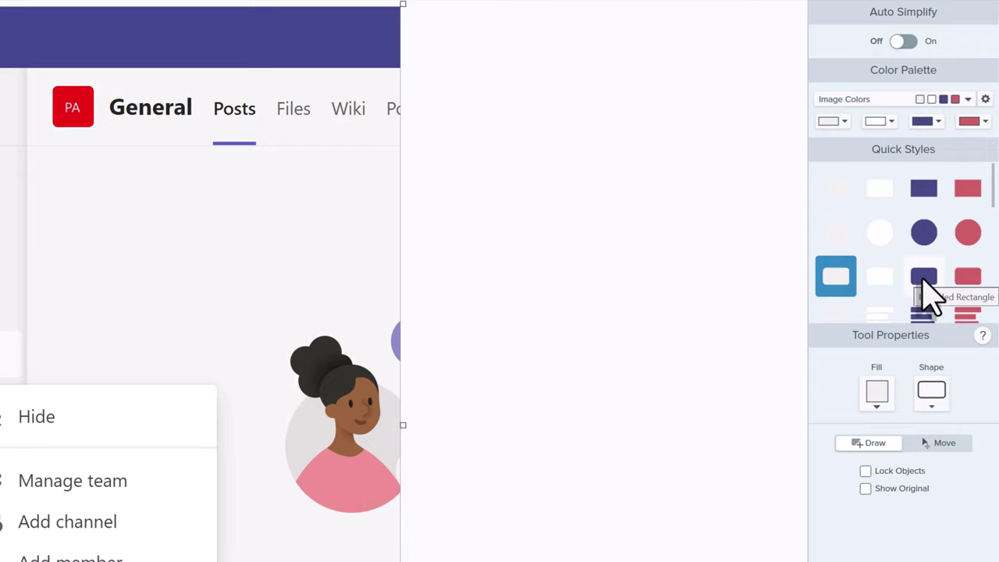
pyautogui.click(923, 278)
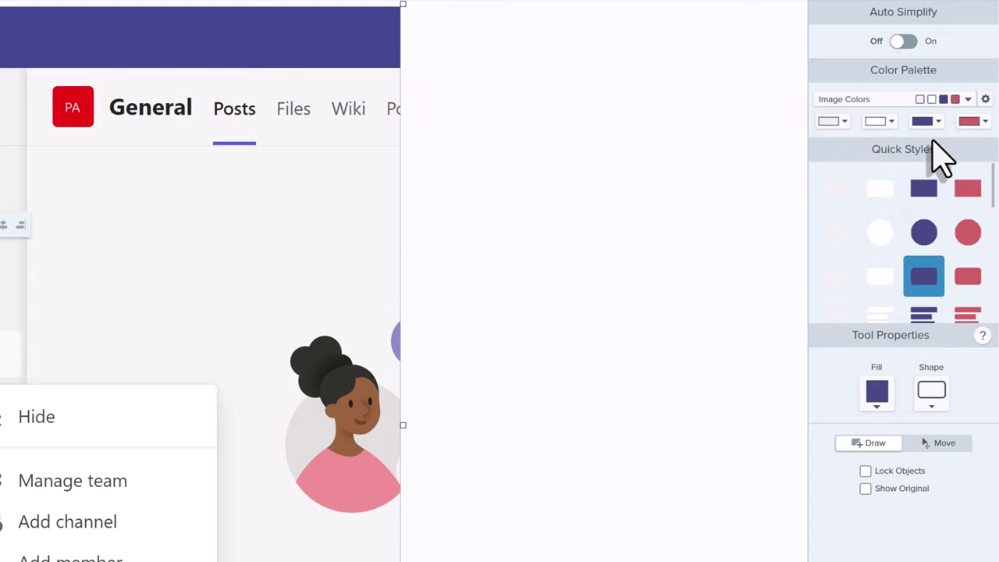
pyautogui.click(938, 122)
pyautogui.click(903, 166)
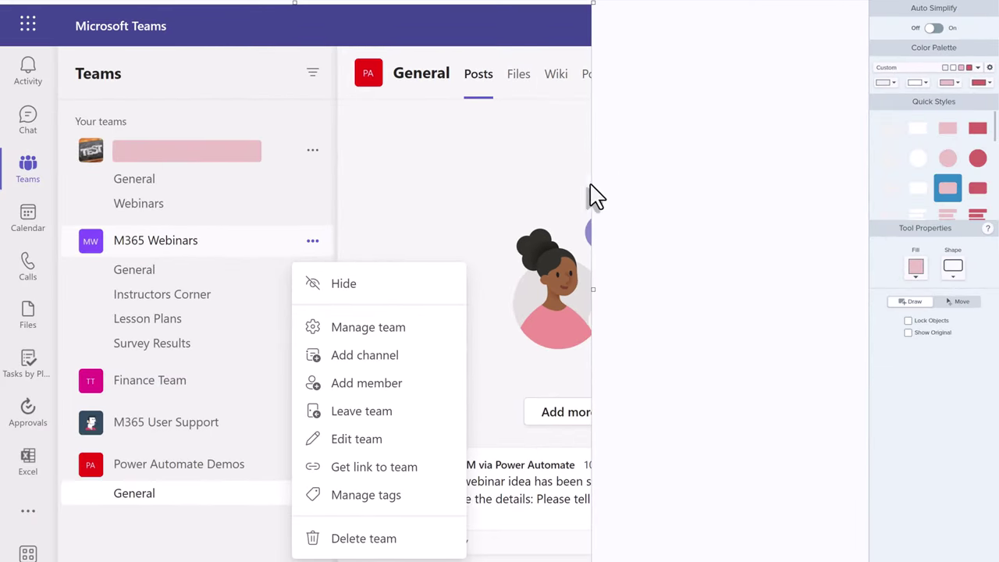
# Cover the Finance Team, M365 User Support and Power Automate Demos names with pink boxes
pyautogui.moveTo(112, 374); pyautogui.dragTo(189, 390)
pyautogui.moveTo(110, 411); pyautogui.dragTo(223, 427)
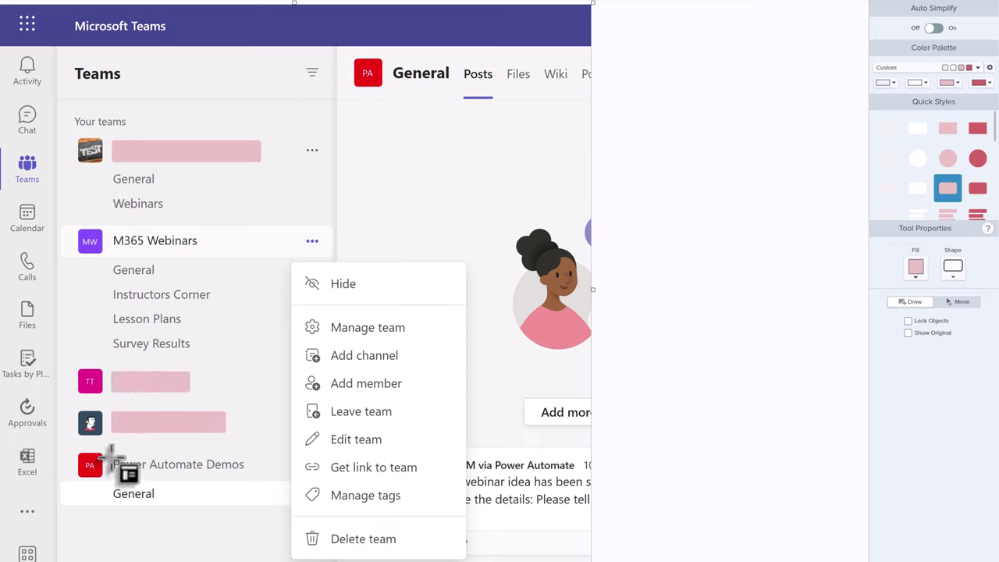
pyautogui.moveTo(112, 456); pyautogui.dragTo(251, 476)
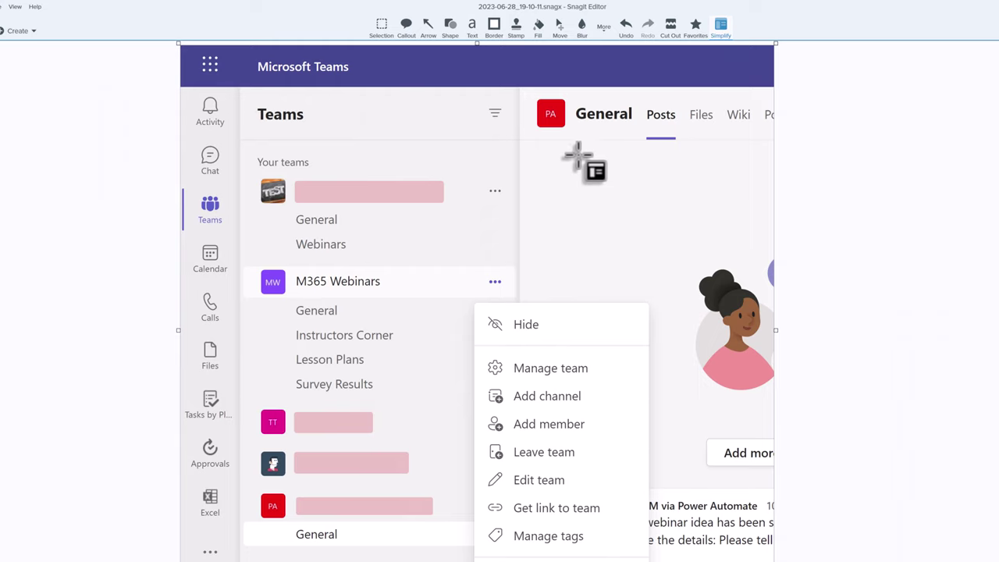
# Move the Add more button out of the pane and cut out the first team's band
pyautogui.click(382, 28)
pyautogui.moveTo(697, 421); pyautogui.dragTo(775, 474)
pyautogui.moveTo(702, 452); pyautogui.dragTo(726, 548)
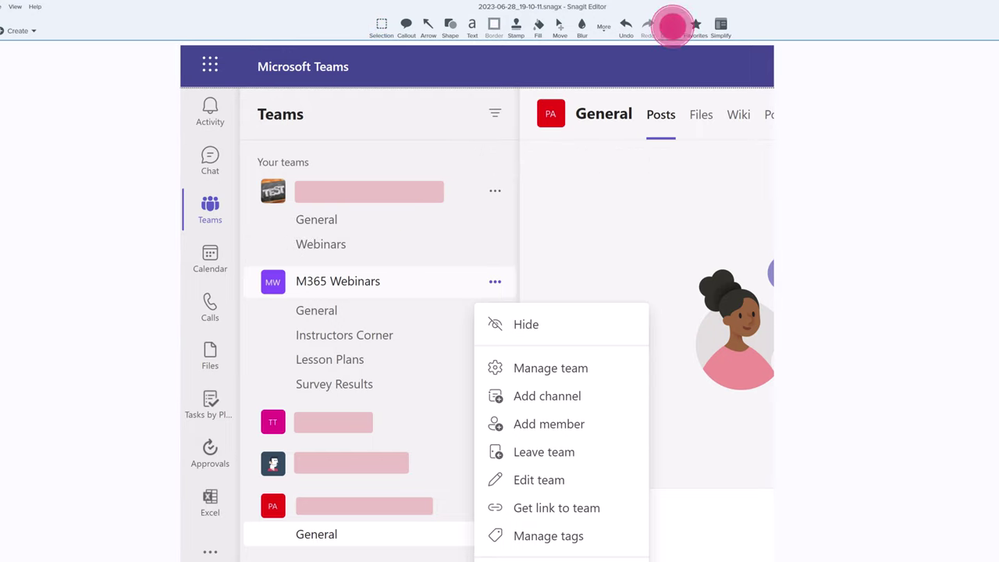
pyautogui.moveTo(379, 264); pyautogui.dragTo(324, 139)
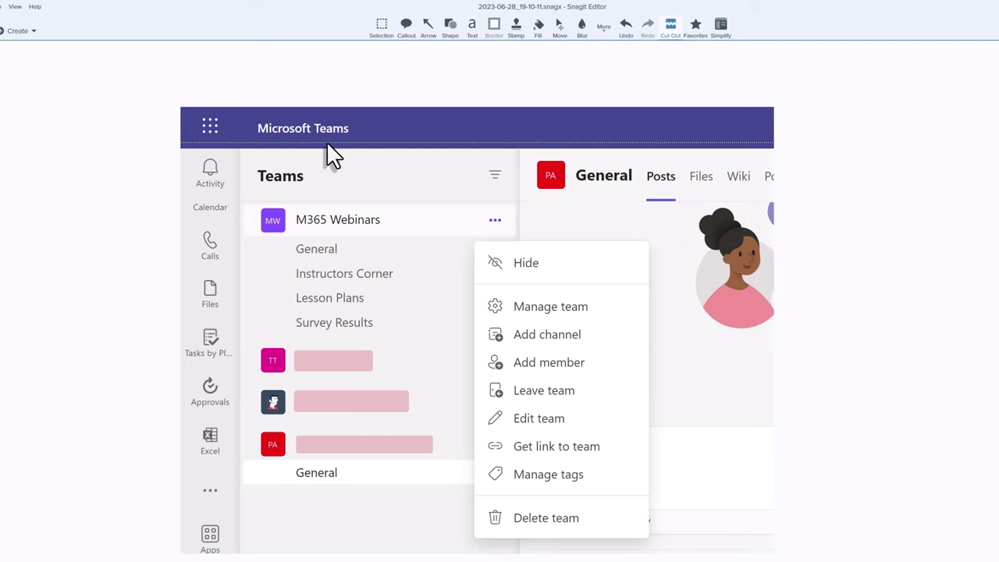
# Undo the previous cut and set the Chat, Teams and Calendar icons aside
pyautogui.hotkey('ctrl', 'z')
pyautogui.moveTo(230, 212); pyautogui.dragTo(239, 291)
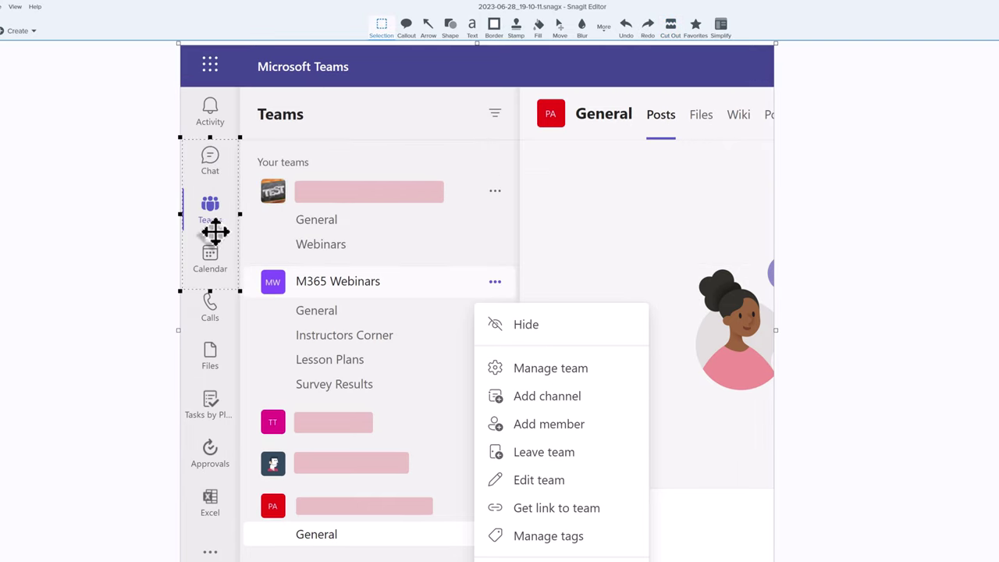
pyautogui.moveTo(212, 229); pyautogui.dragTo(703, 454)
# Cut out the Your teams band, then return Chat, Teams and Calendar icons to the sidebar
pyautogui.click(667, 26)
pyautogui.moveTo(230, 261); pyautogui.dragTo(225, 148)
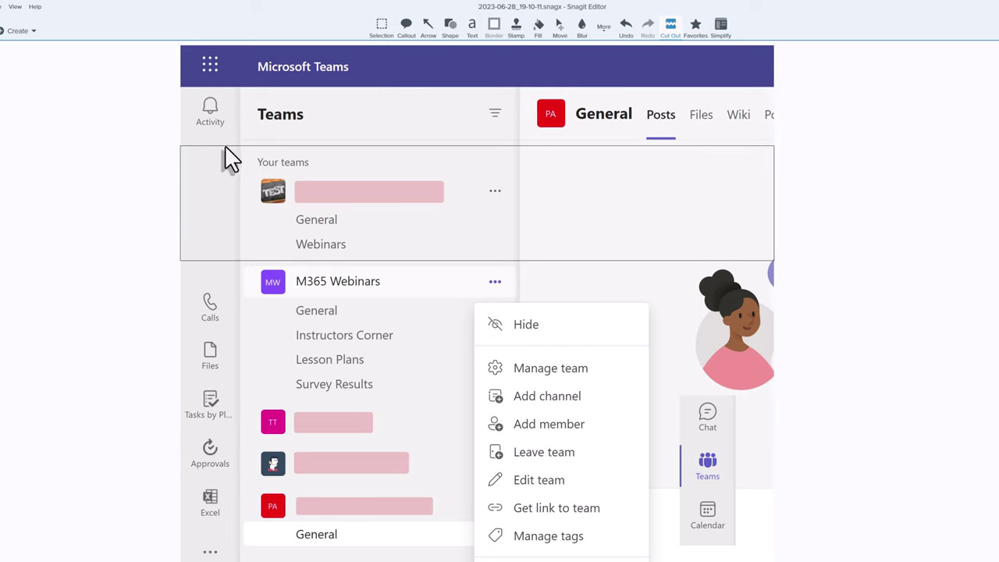
pyautogui.moveTo(225, 147); pyautogui.dragTo(226, 147)
pyautogui.moveTo(182, 326); pyautogui.dragTo(218, 419)
pyautogui.moveTo(728, 473); pyautogui.dragTo(233, 316)
# Flatten the moved sidebar icons into the image and trim the canvas's right edge
pyautogui.click(224, 380)
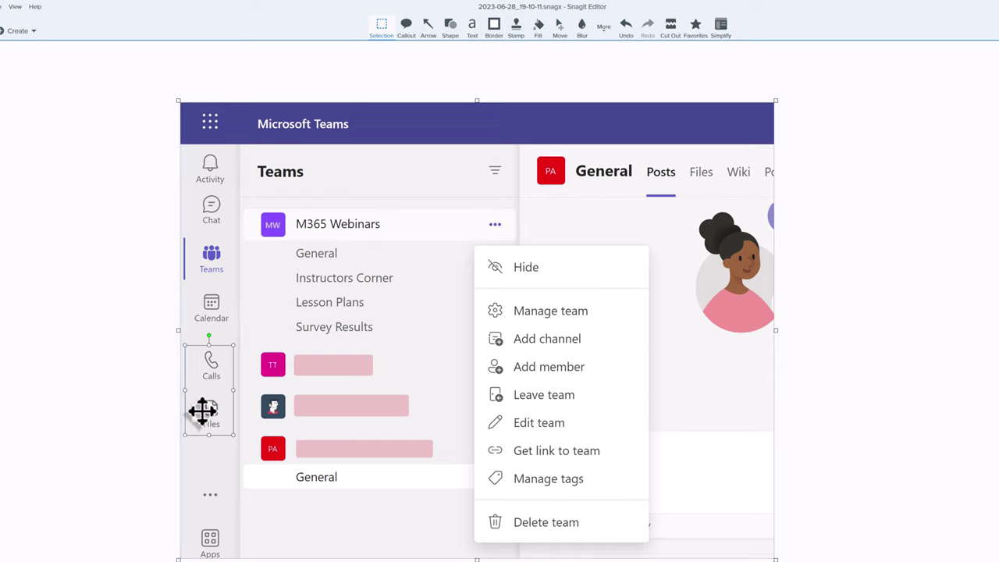
pyautogui.rightClick(223, 261)
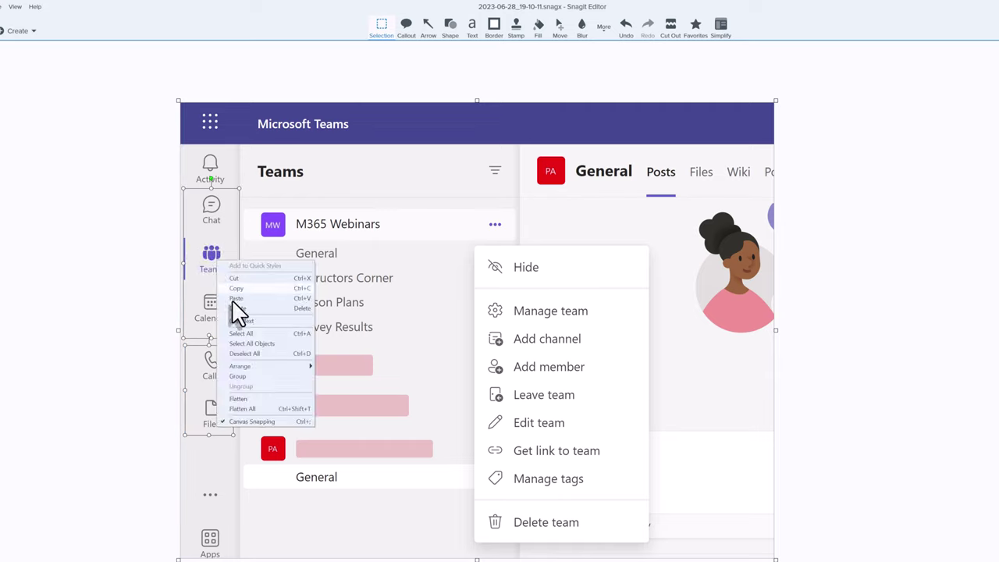
pyautogui.click(241, 399)
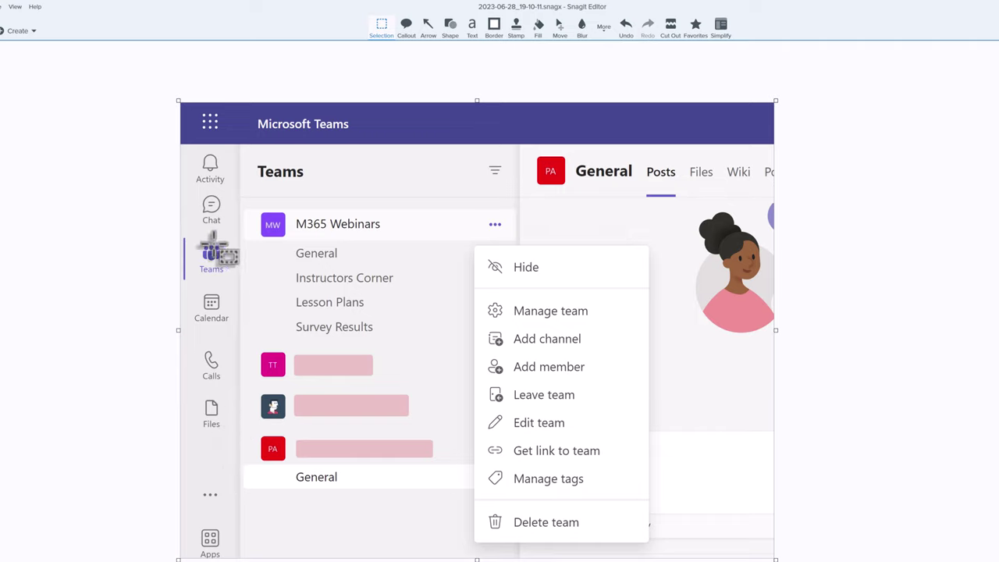
pyautogui.moveTo(775, 330); pyautogui.dragTo(682, 350)
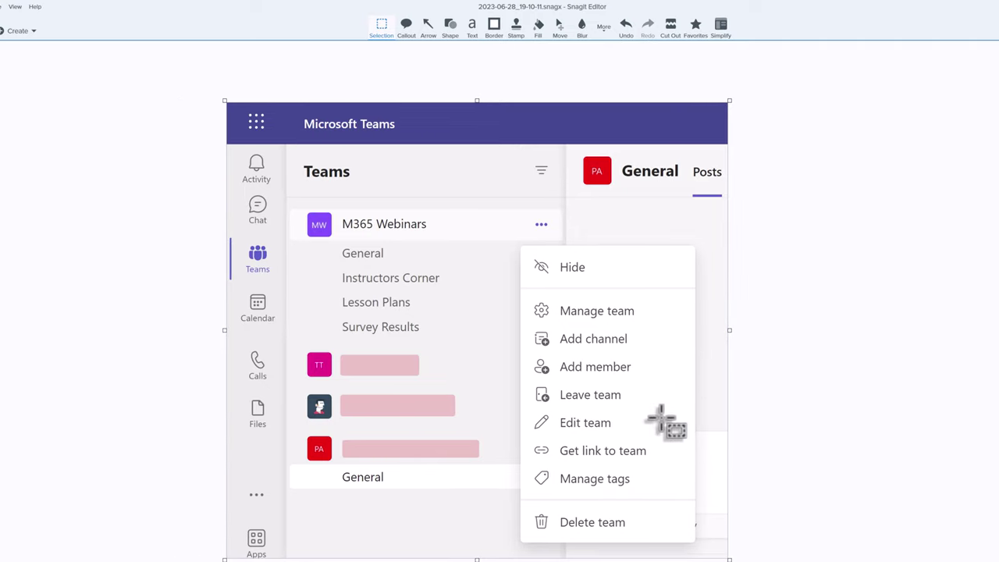
# Draw red rectangles around the M365 Webinars options dots and Manage team
pyautogui.click(449, 27)
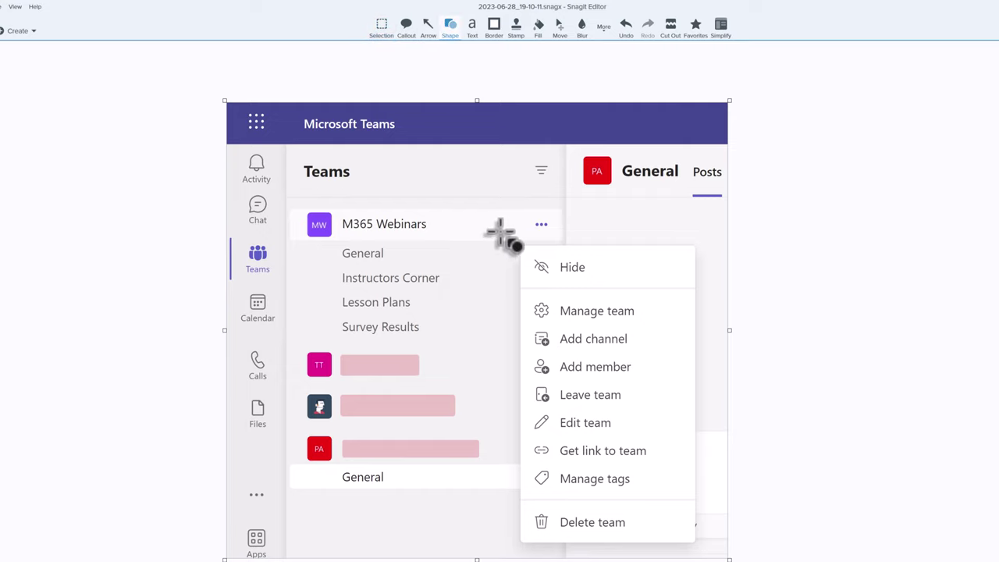
pyautogui.moveTo(515, 212); pyautogui.dragTo(560, 238)
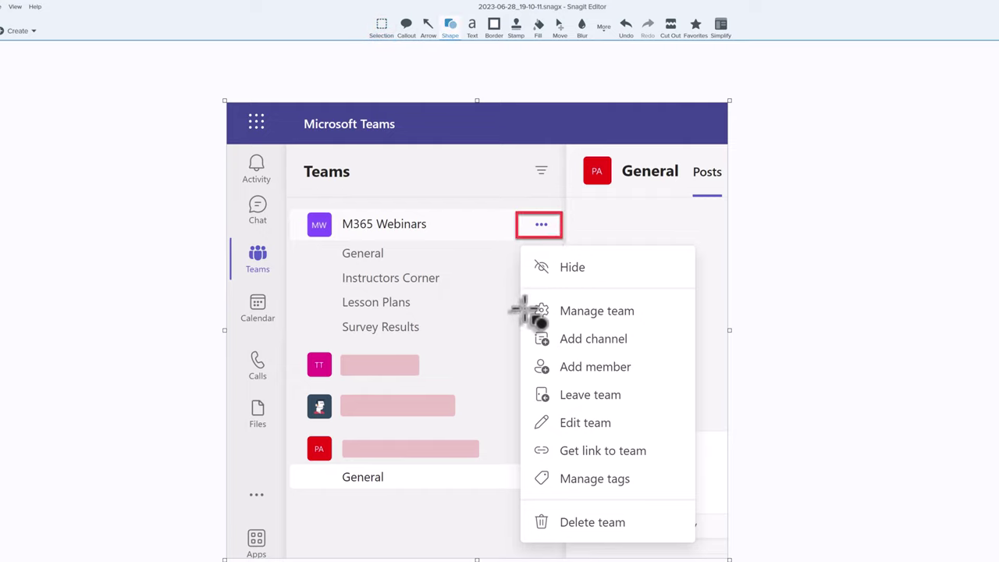
pyautogui.moveTo(526, 297); pyautogui.dragTo(613, 322)
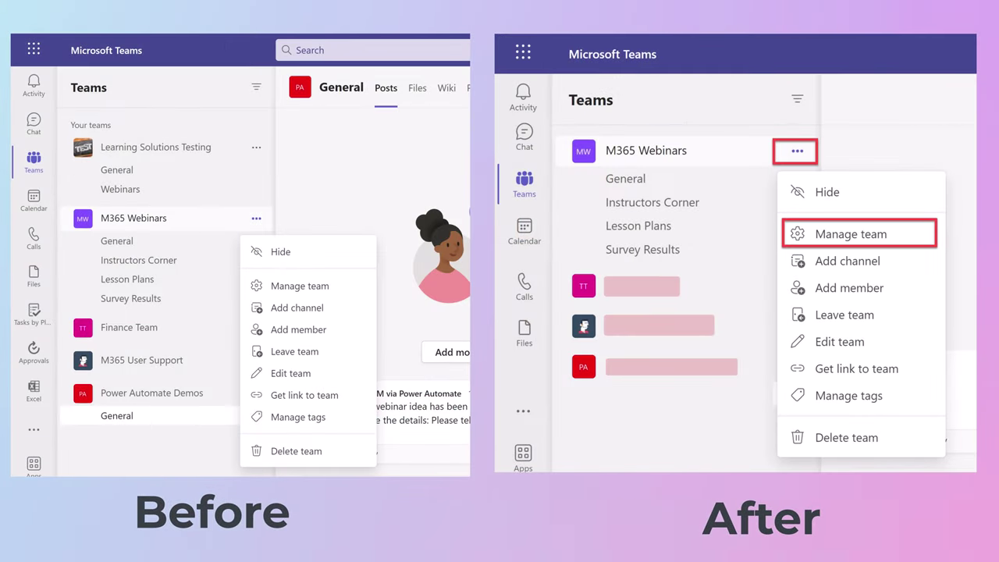